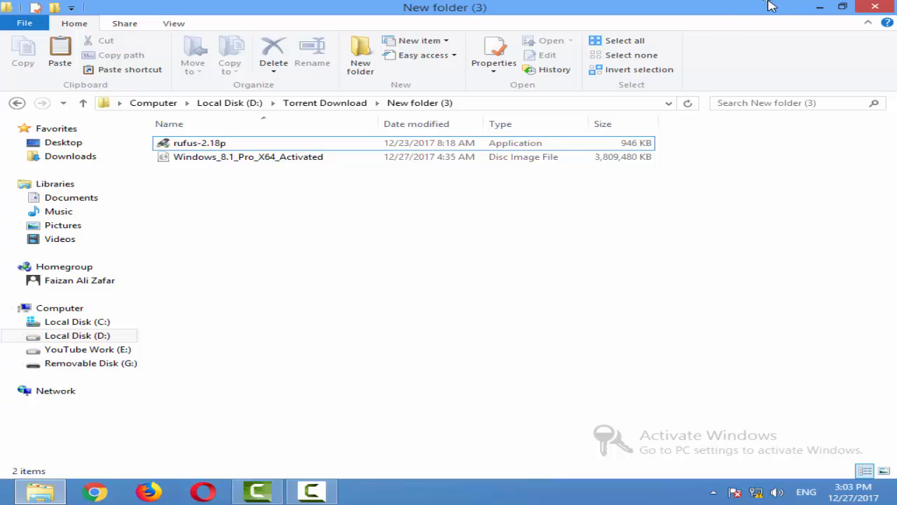
# - Create a text document with the default name in New folder (3) and open it in Notepad
pyautogui.rightClick(738, 254)
pyautogui.moveTo(736, 410)
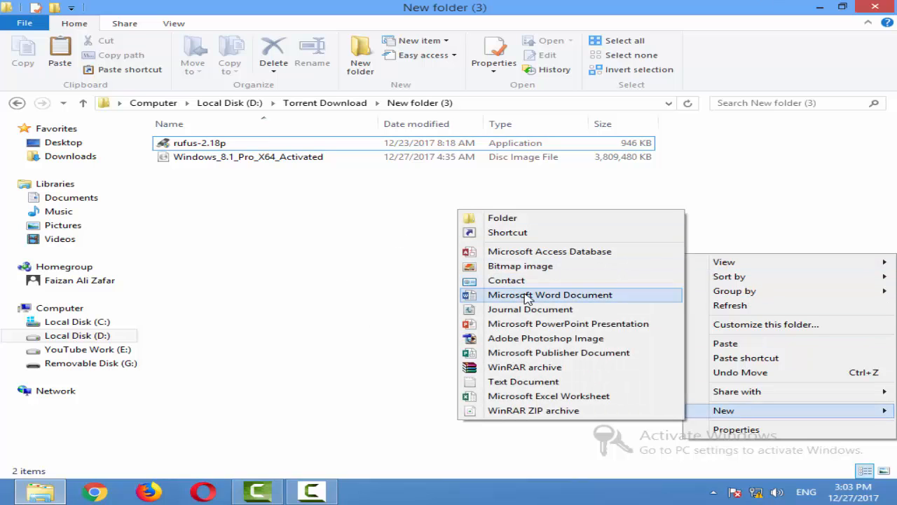
pyautogui.click(502, 380)
pyautogui.click(376, 265)
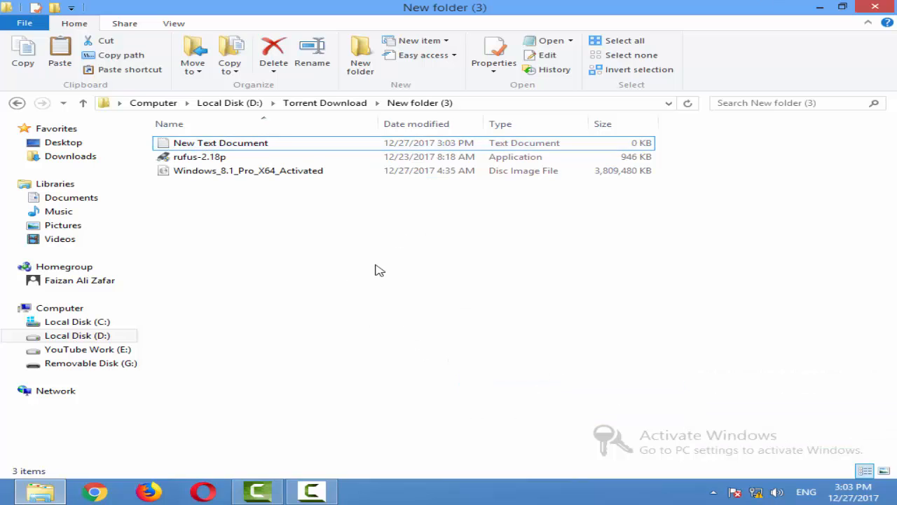
pyautogui.doubleClick(262, 143)
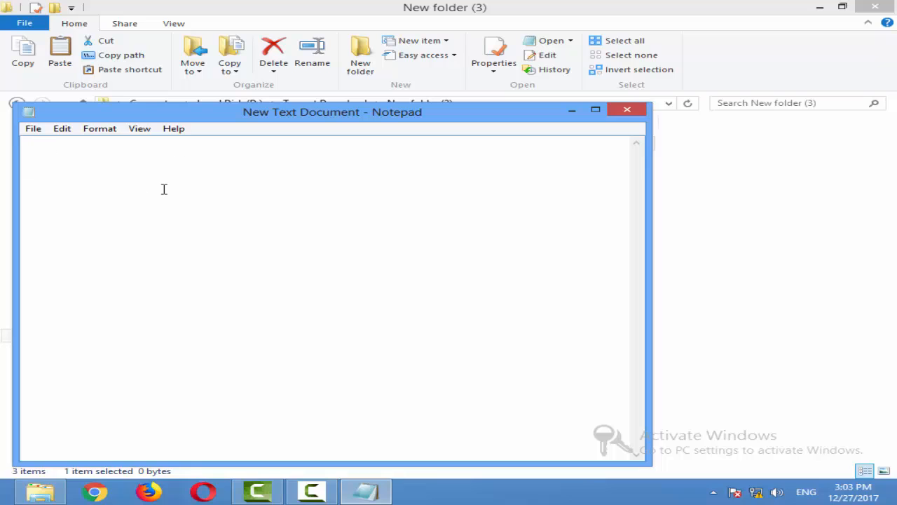
# - Write a requirements list in the note with USB, SOFTWARE and WINDOW in capitals on separate lines
pyautogui.write('usb')
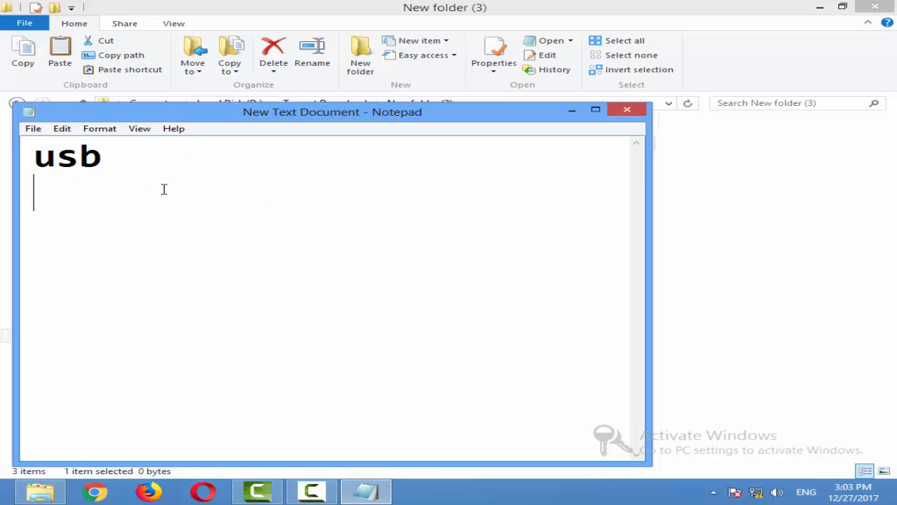
pyautogui.press('BackSpace')
pyautogui.press('BackSpace')
pyautogui.press('BackSpace')
pyautogui.press('BackSpace')
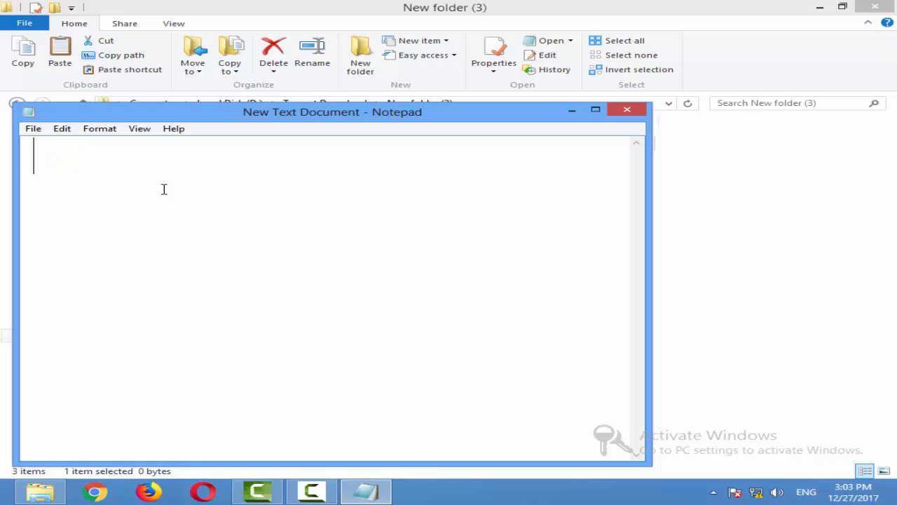
pyautogui.write('USB')
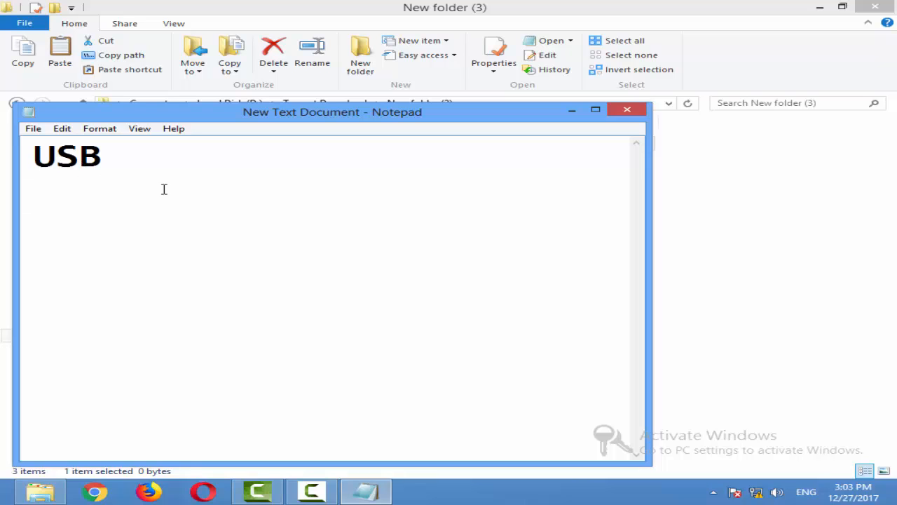
pyautogui.press('Return')
pyautogui.write('SOFTWARE')
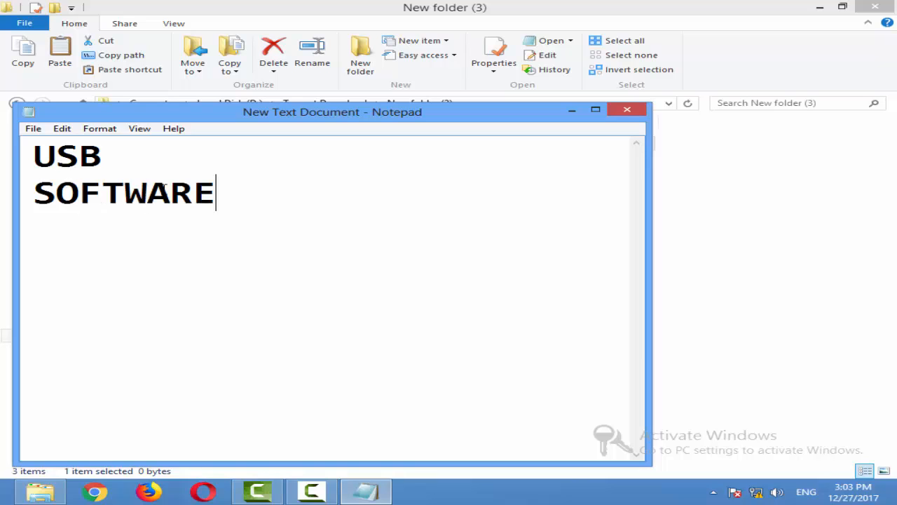
pyautogui.press('Return')
pyautogui.write('WIN')
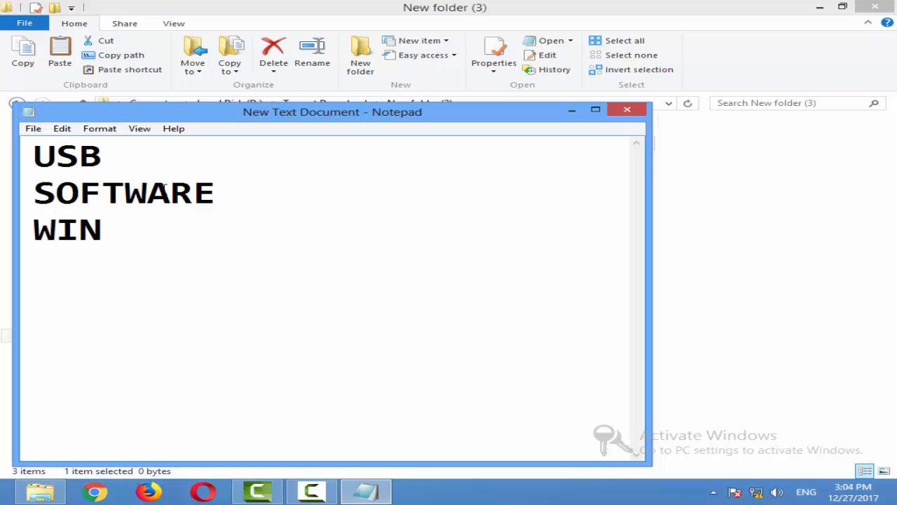
pyautogui.write('DOW')
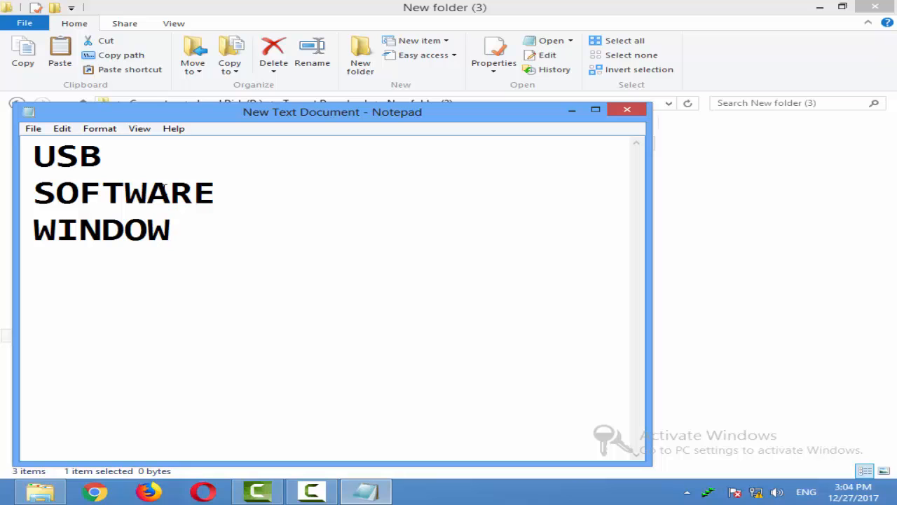
# - Move the note aside, view the computer's drives in a new File Explorer window, and return to the note
pyautogui.moveTo(236, 112); pyautogui.dragTo(484, 117)
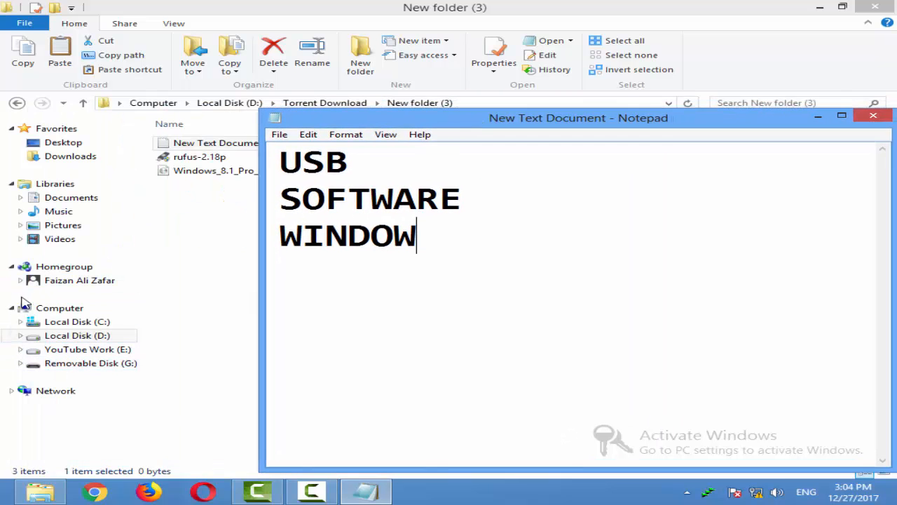
pyautogui.rightClick(117, 310)
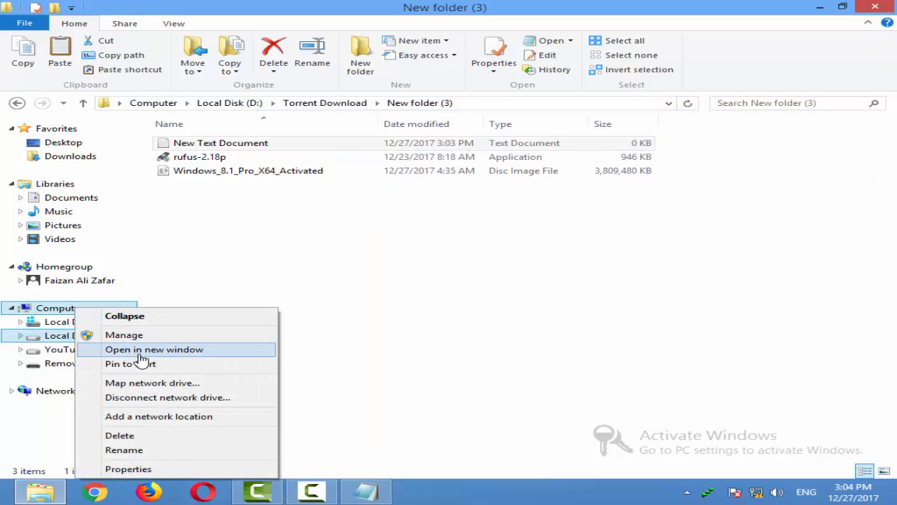
pyautogui.click(168, 349)
pyautogui.click(490, 214)
pyautogui.moveTo(537, 289); pyautogui.dragTo(471, 210)
pyautogui.click(365, 490)
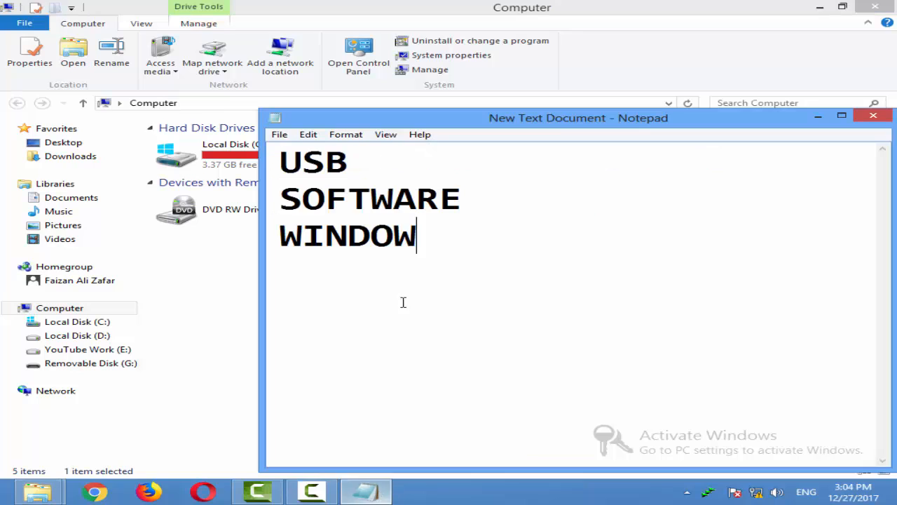
pyautogui.click(379, 162)
pyautogui.write('4')
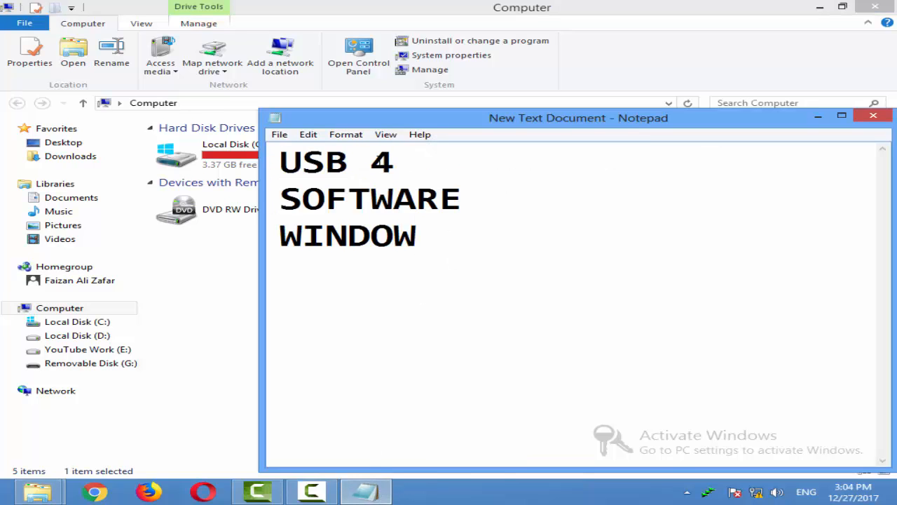
pyautogui.write(' =8')
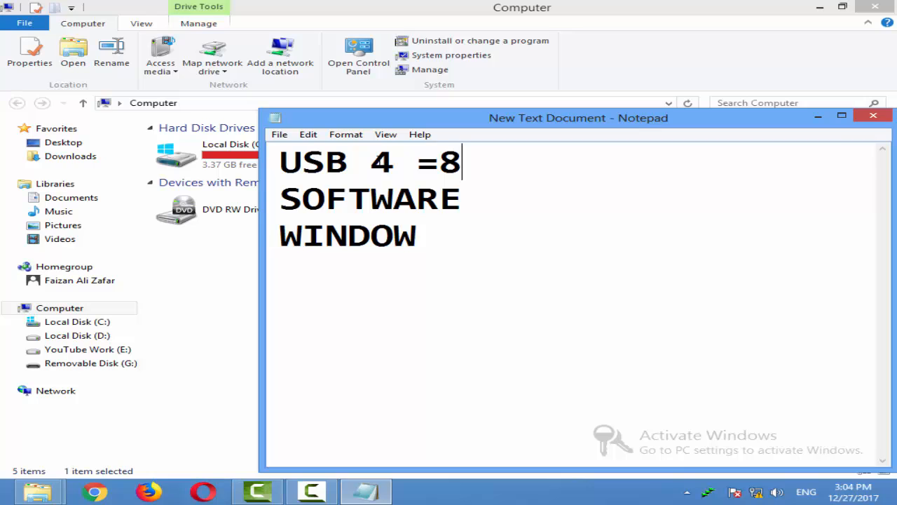
pyautogui.press('BackSpace')
pyautogui.press('BackSpace')
pyautogui.press('BackSpace')
pyautogui.press('BackSpace')
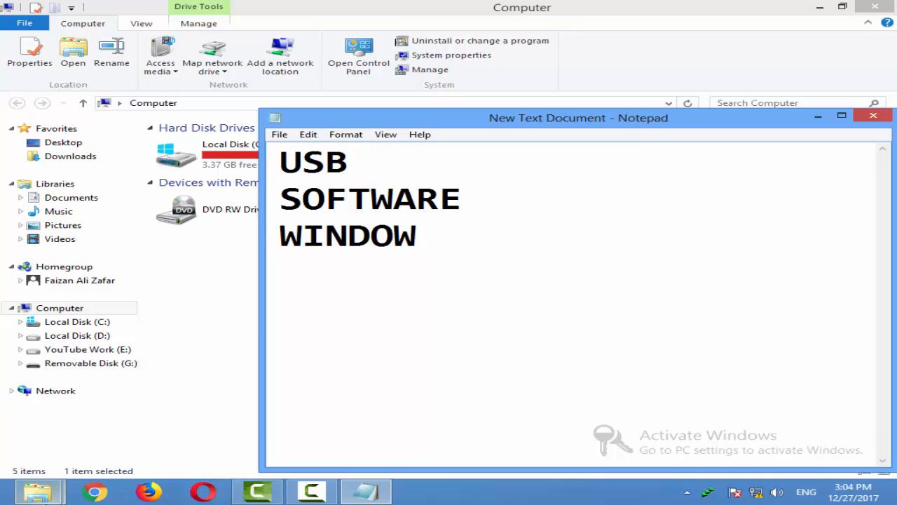
# - Switch to the New folder (3) window and examine the rufus-2.18p application and the Windows_8.1_Pro_X64_Activated disc image
pyautogui.moveTo(38, 492)
pyautogui.click(112, 410)
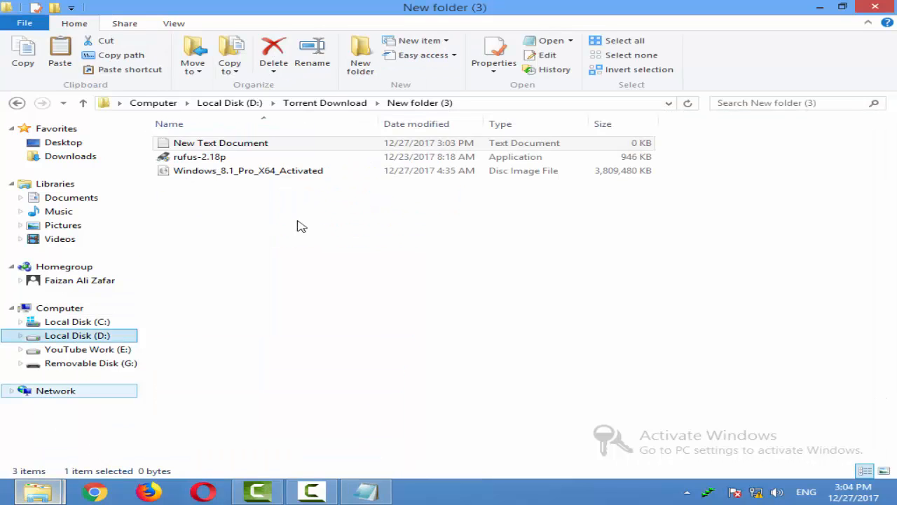
pyautogui.click(223, 159)
pyautogui.rightClick(244, 161)
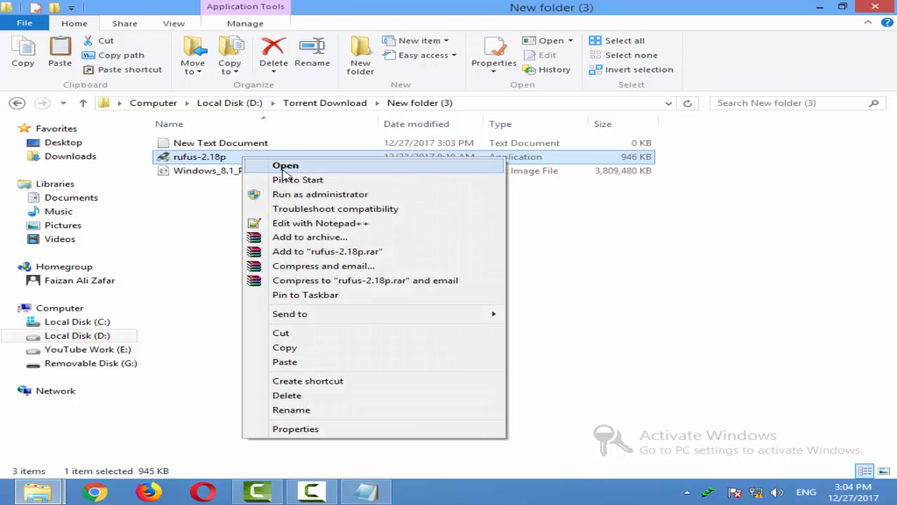
pyautogui.click(665, 240)
pyautogui.click(231, 159)
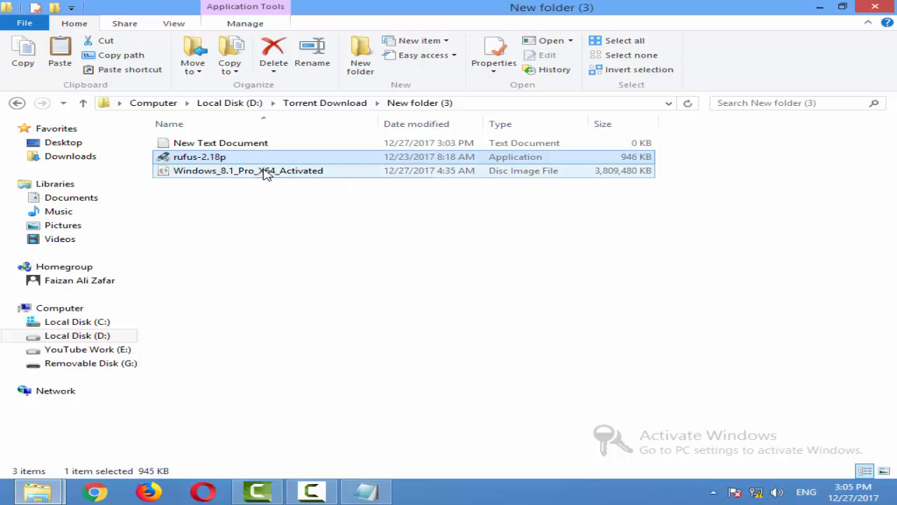
pyautogui.click(258, 173)
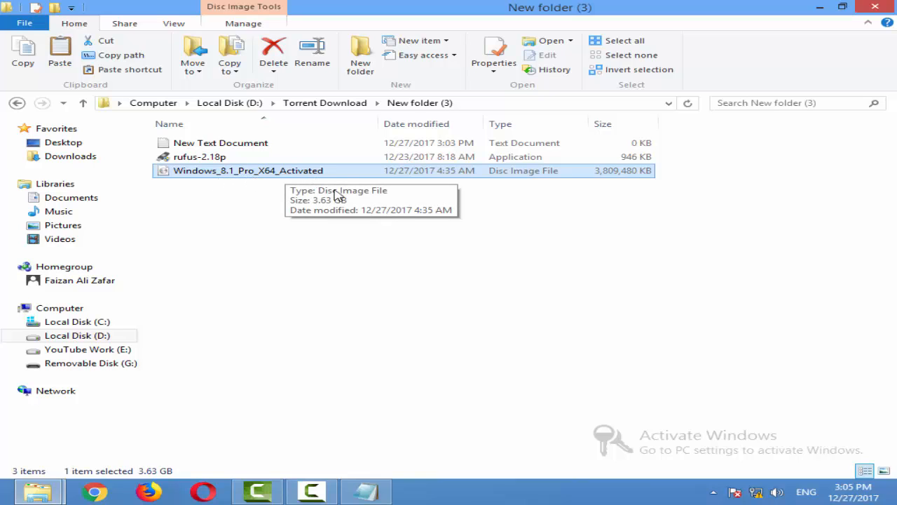
# - Launch rufus-2.18p, allow it to check for application updates online, and reposition its window
pyautogui.rightClick(217, 157)
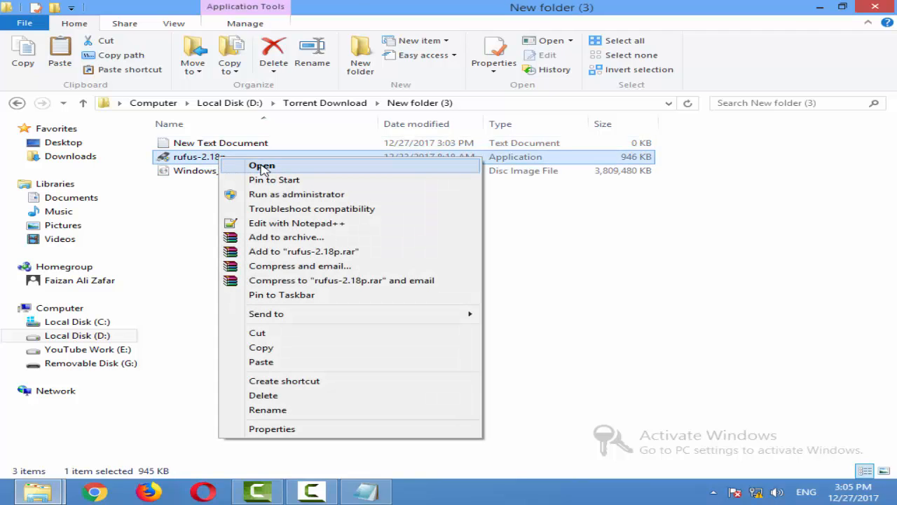
pyautogui.click(262, 166)
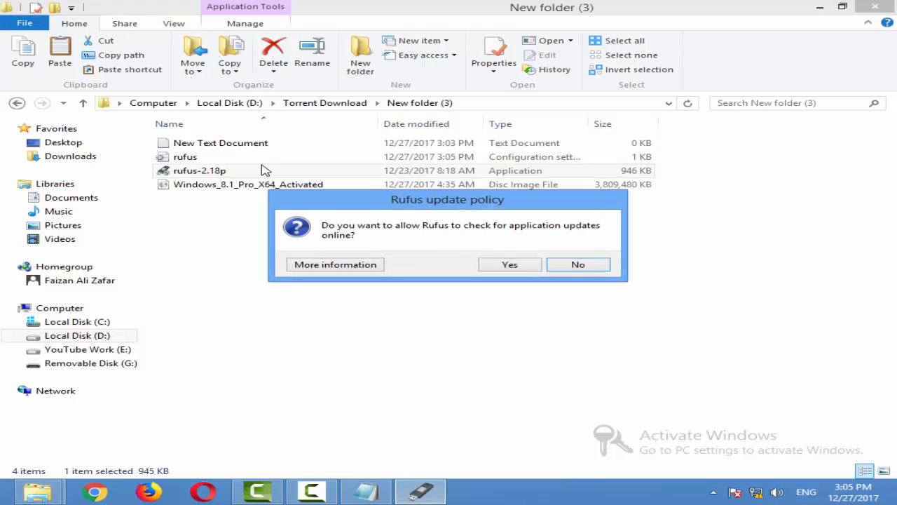
pyautogui.click(531, 269)
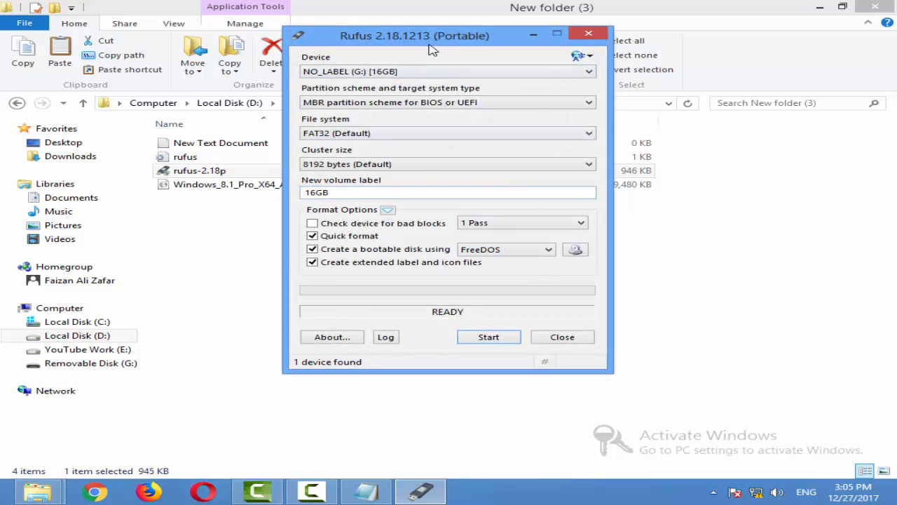
pyautogui.moveTo(431, 45); pyautogui.dragTo(375, 84)
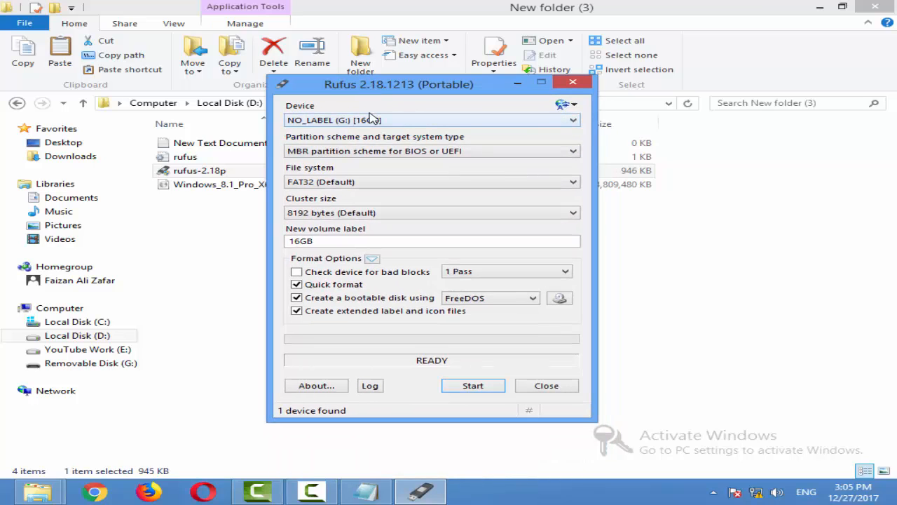
# - Review the partition scheme and file system choices, keeping MBR partition scheme for BIOS or UEFI and FAT32 (Default)
pyautogui.click(394, 152)
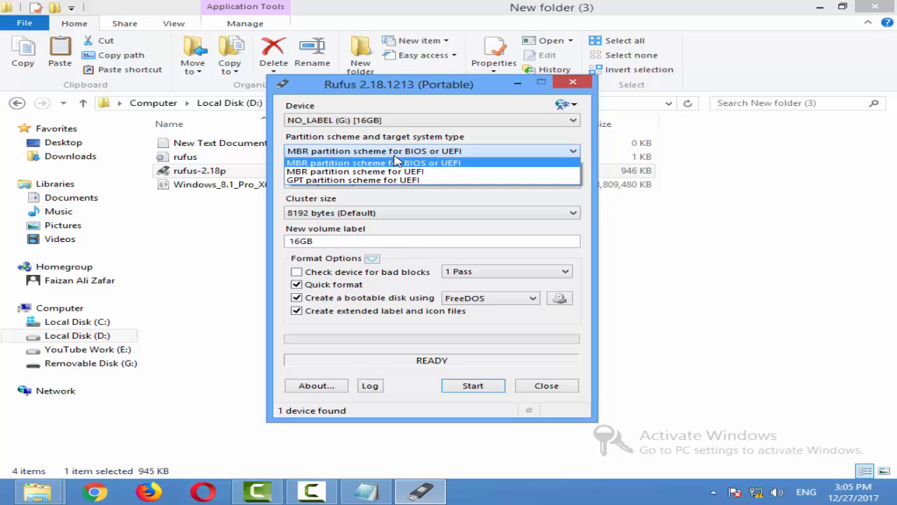
pyautogui.click(394, 157)
pyautogui.click(334, 184)
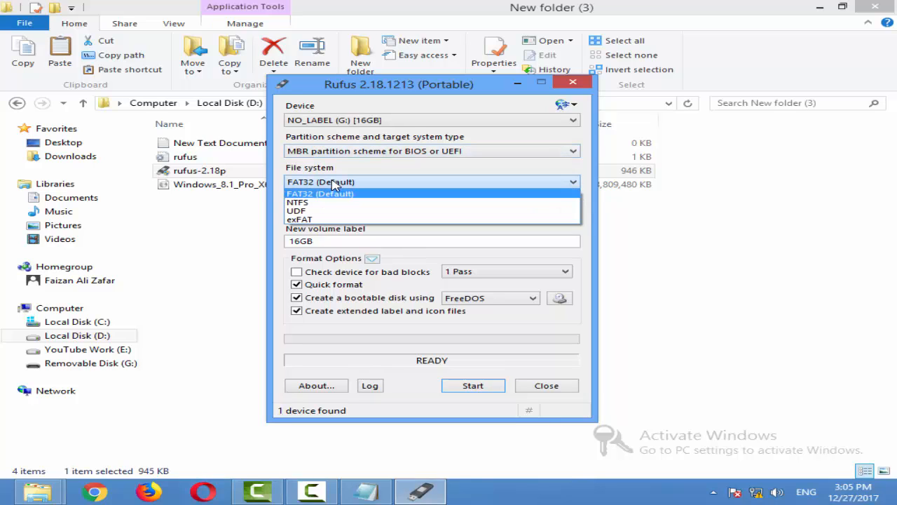
pyautogui.click(334, 184)
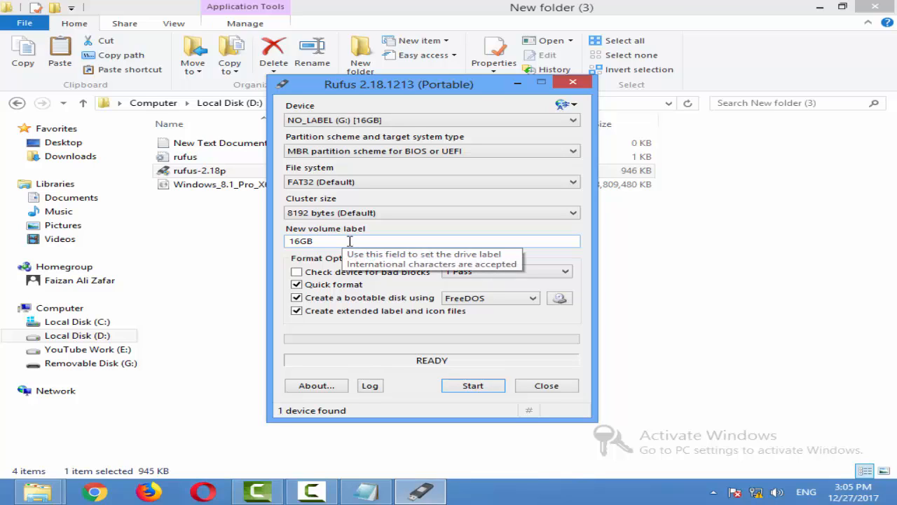
# - Set the new volume label to WINDOW 8.1 and leave the bad blocks check at 1 Pass
pyautogui.doubleClick(358, 240)
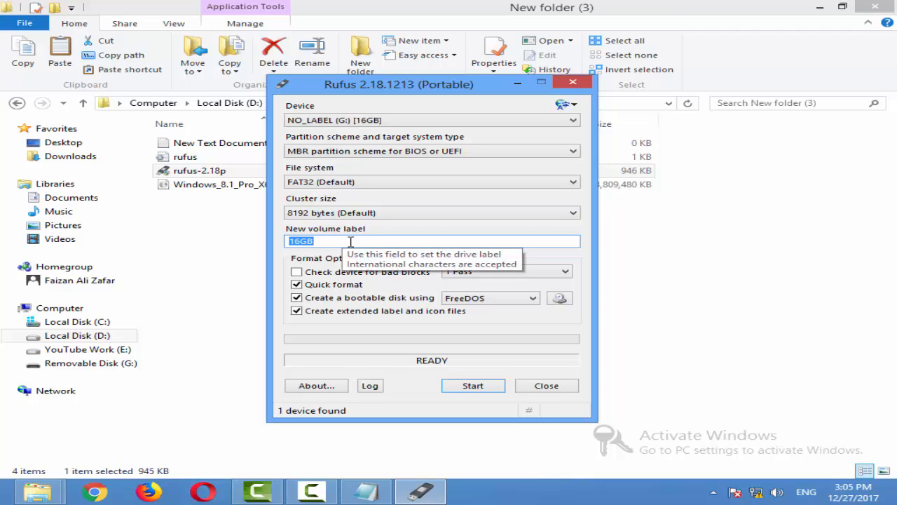
pyautogui.write('window')
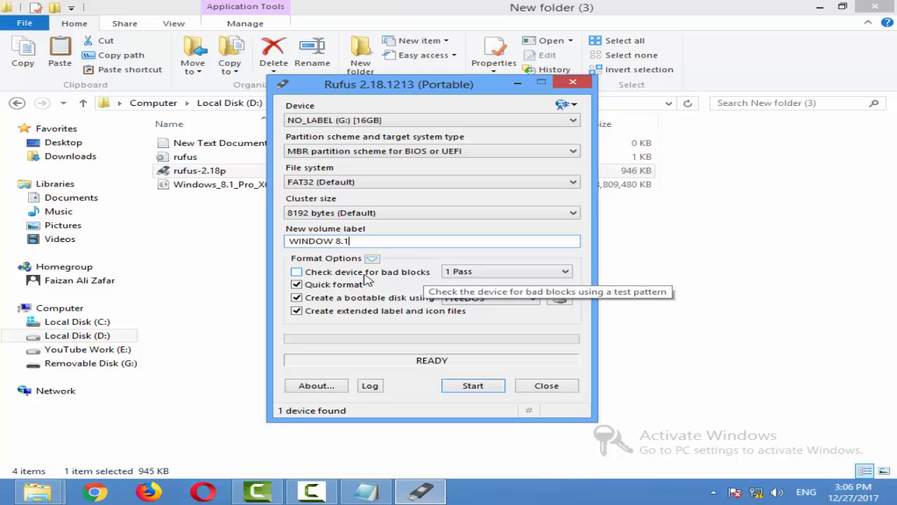
pyautogui.click(474, 275)
pyautogui.click(474, 274)
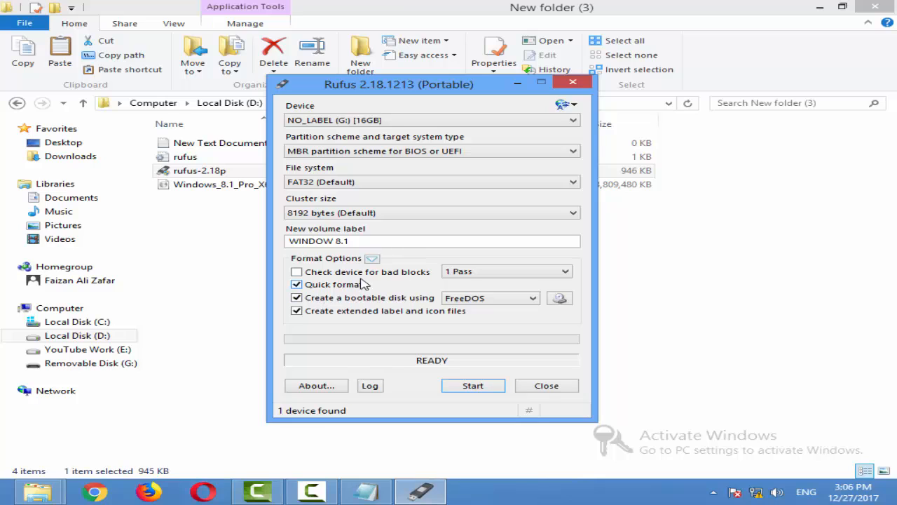
# - Set the bootable disk method to ISO Image and load Windows_8.1_Pro_X64_Activated from New folder (3)
pyautogui.click(483, 300)
pyautogui.click(486, 301)
pyautogui.click(489, 303)
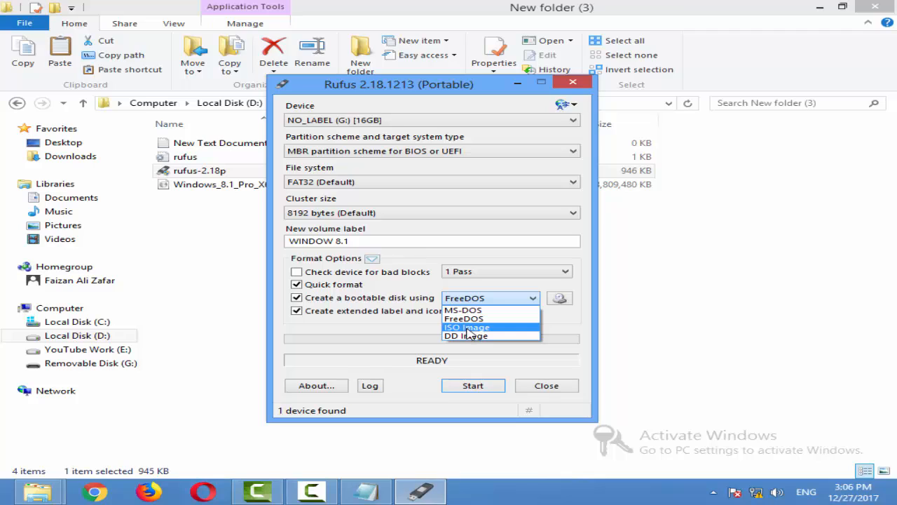
pyautogui.click(468, 327)
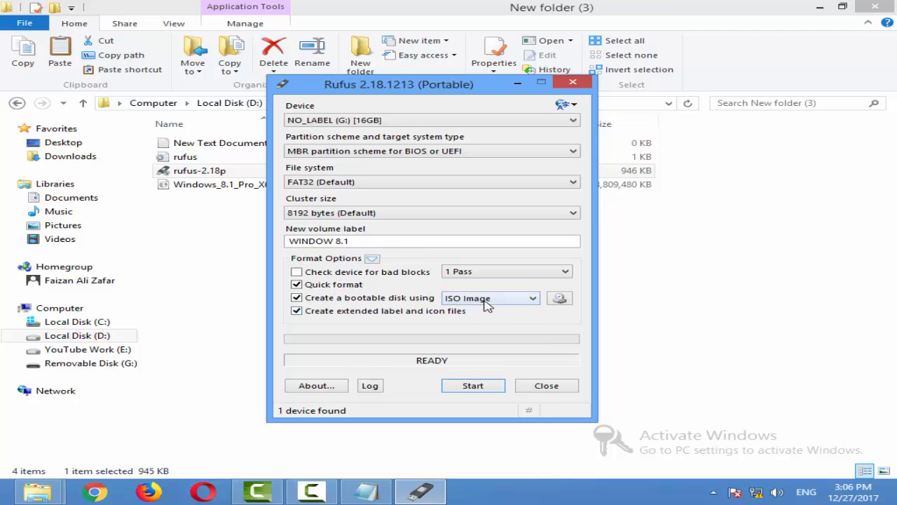
pyautogui.click(565, 299)
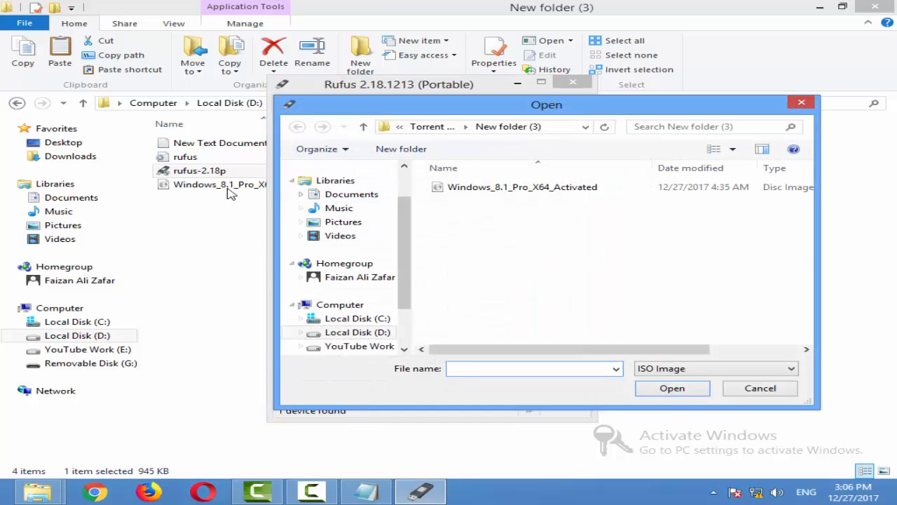
pyautogui.click(542, 194)
pyautogui.click(667, 390)
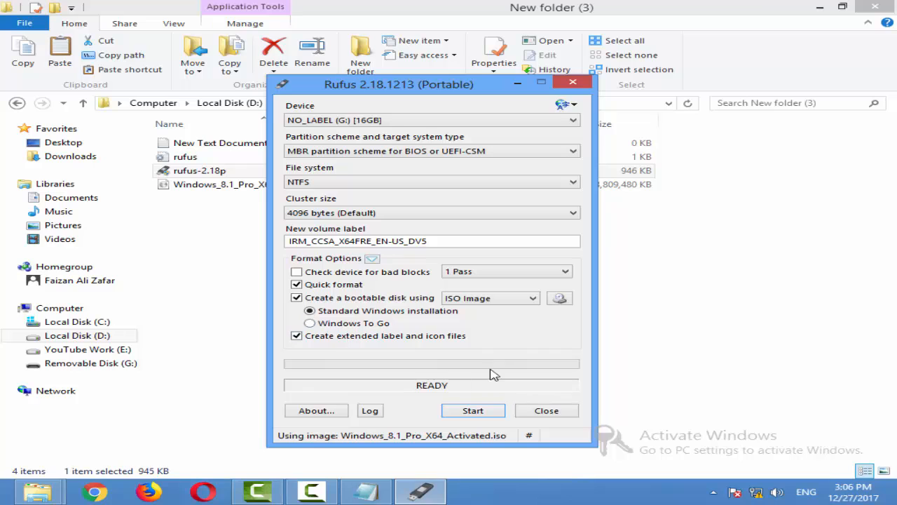
# - Start writing the Windows image to the 16GB USB drive (G:), accepting that all data on it is destroyed
pyautogui.click(494, 410)
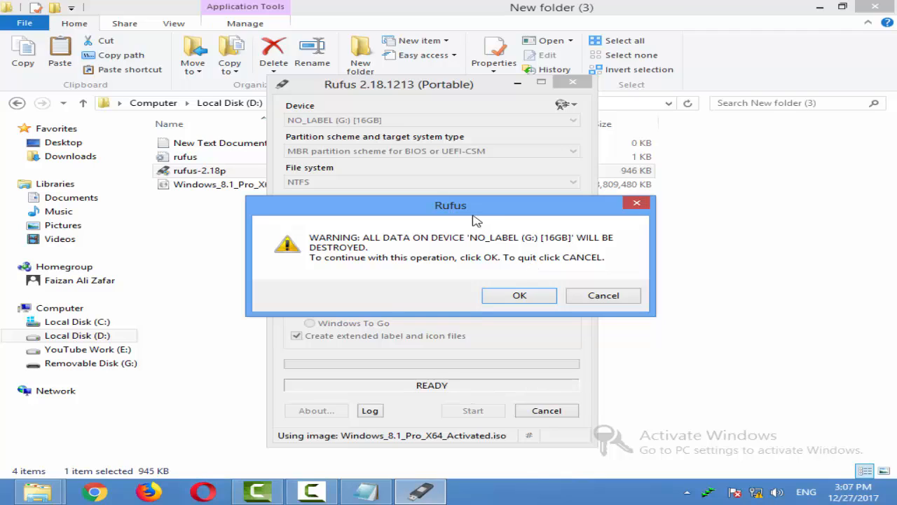
pyautogui.click(520, 297)
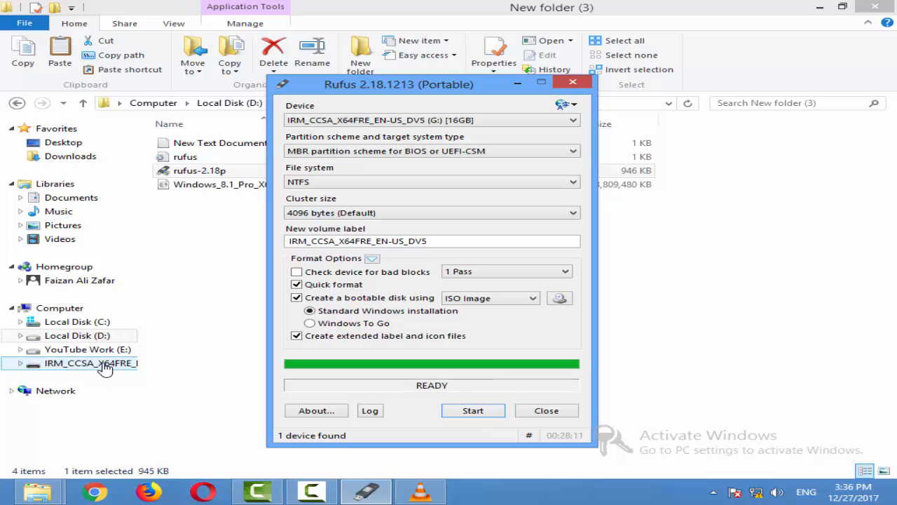
# - Close Rufus and open the USB drive IRM_CCSA_X64FRE_EN-US_DV5 (G:) in File Explorer
pyautogui.click(529, 413)
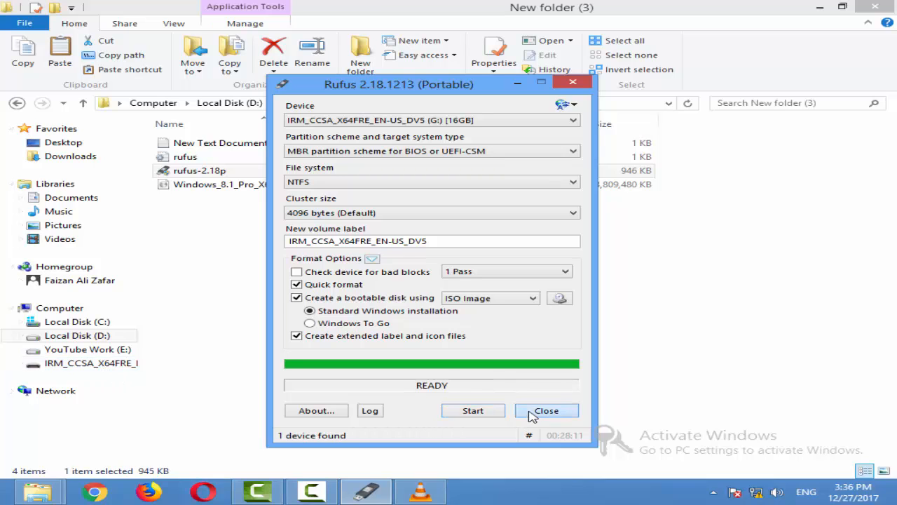
pyautogui.click(88, 309)
pyautogui.click(522, 220)
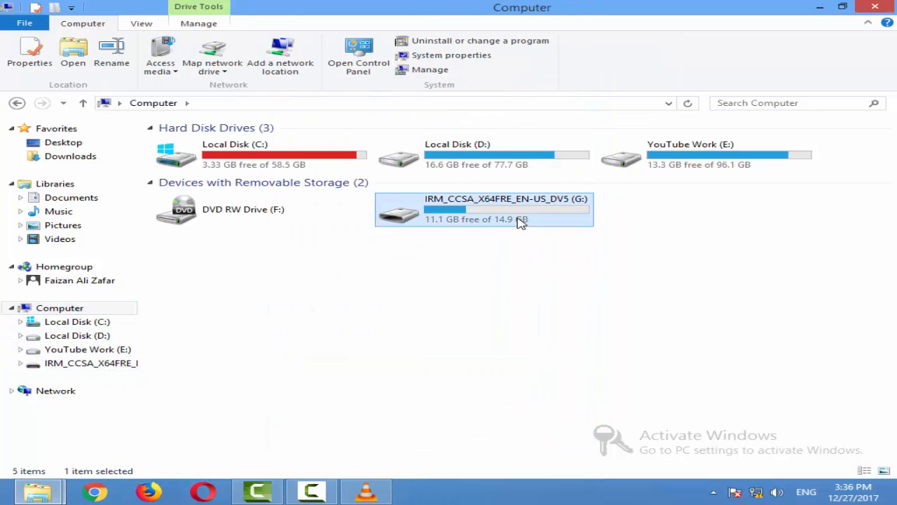
pyautogui.click(48, 362)
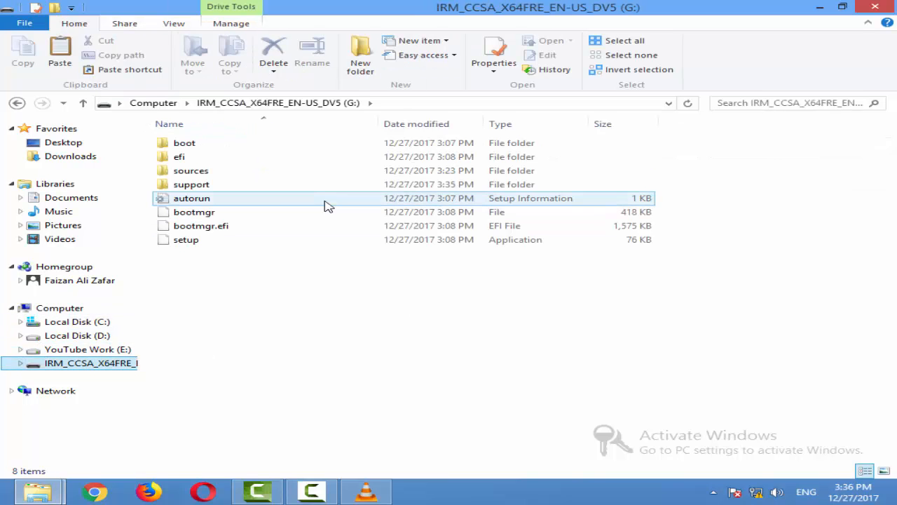
# - Check the autorun and setup files on the USB drive (G:), and return to the Computer overview
pyautogui.click(191, 198)
pyautogui.click(185, 239)
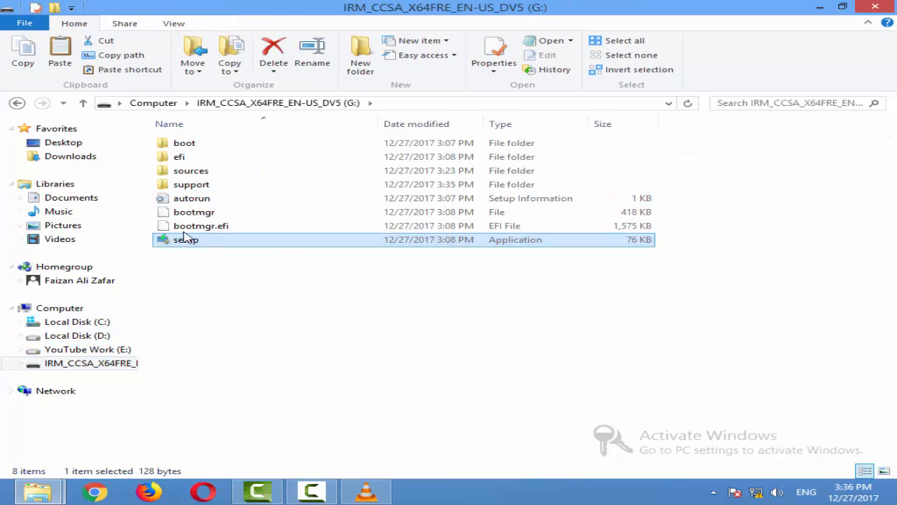
pyautogui.click(17, 103)
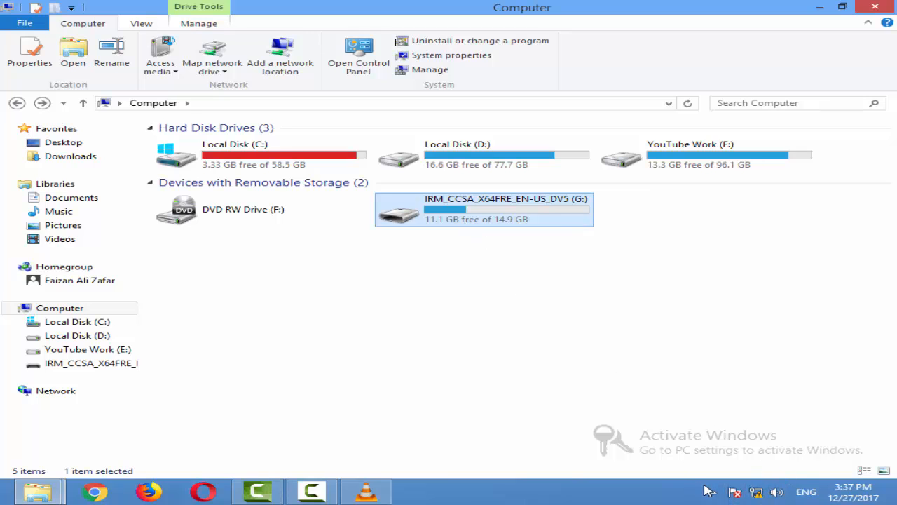
pyautogui.moveTo(573, 414); pyautogui.dragTo(867, 465)
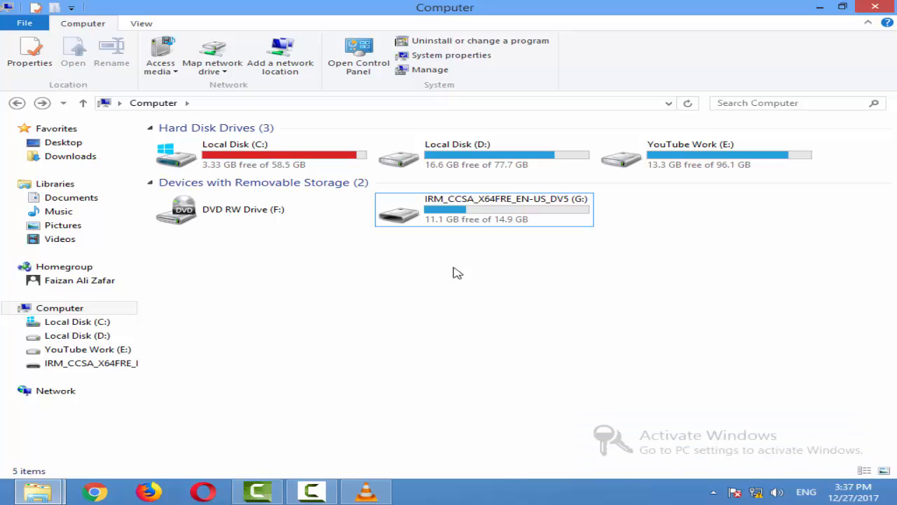
pyautogui.moveTo(590, 424); pyautogui.dragTo(866, 466)
pyautogui.moveTo(589, 419); pyautogui.dragTo(869, 465)
pyautogui.moveTo(591, 424); pyautogui.dragTo(873, 464)
pyautogui.moveTo(593, 423); pyautogui.dragTo(864, 467)
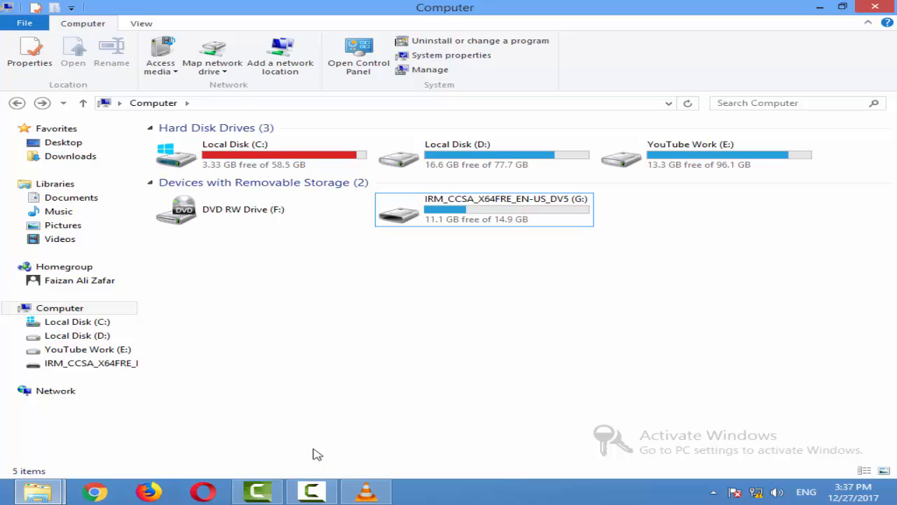